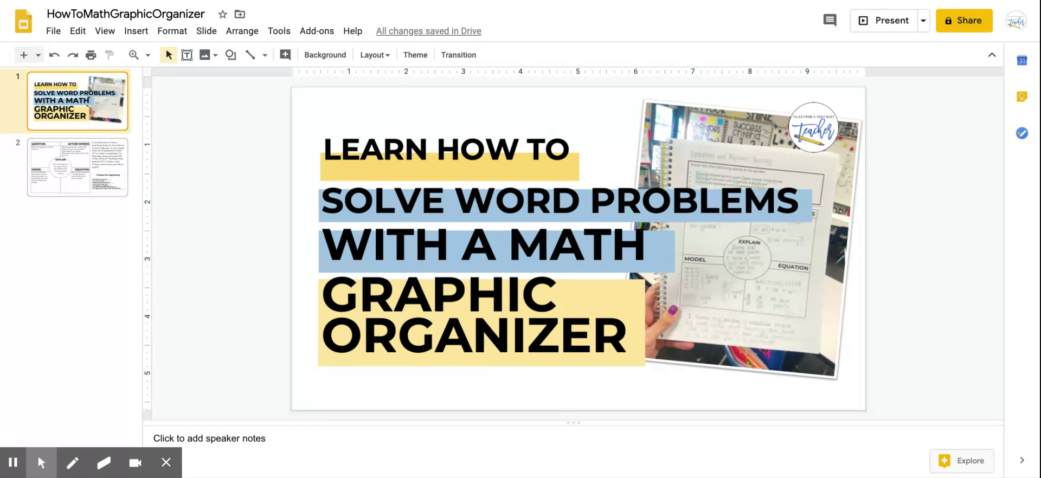
Step: On the second slide, review the word problem and replace the QUESTION placeholder with "How many more miles are left to paint?"
{"action": "left_click", "coordinate": [57, 174]}
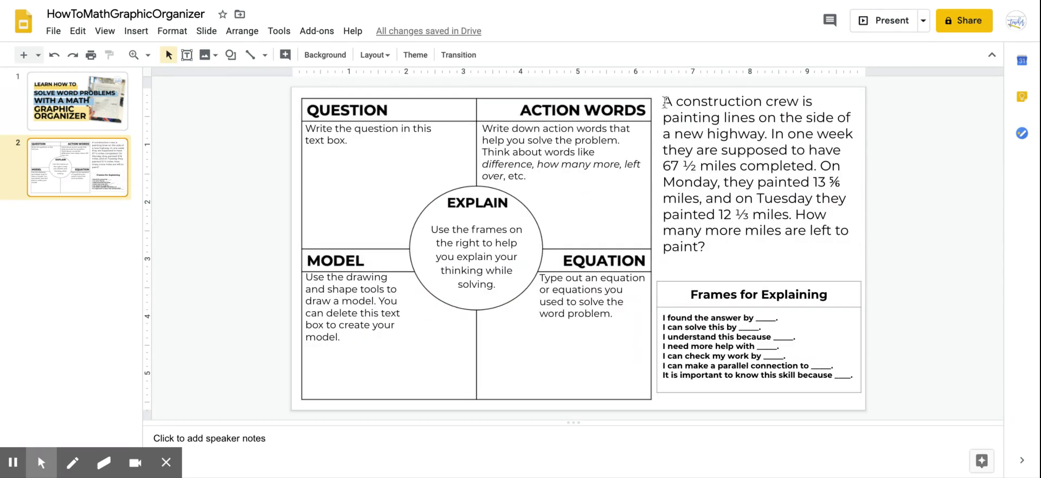
{"action": "mouse_move", "coordinate": [663, 103]}
{"action": "left_mouse_down"}
{"action": "mouse_move", "coordinate": [842, 152]}
{"action": "mouse_move", "coordinate": [704, 199]}
{"action": "mouse_move", "coordinate": [714, 249]}
{"action": "left_mouse_up"}
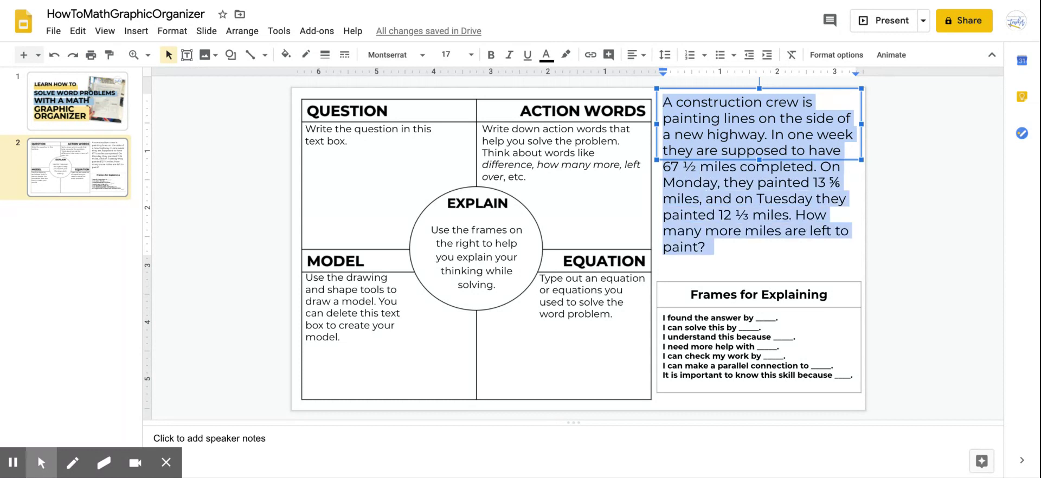
{"action": "left_click", "coordinate": [706, 247]}
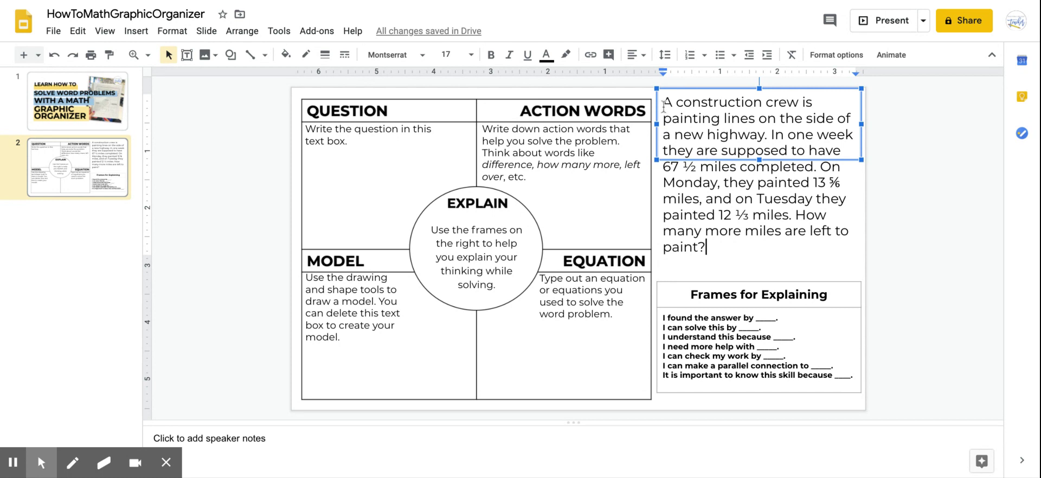
{"action": "left_click", "coordinate": [358, 141]}
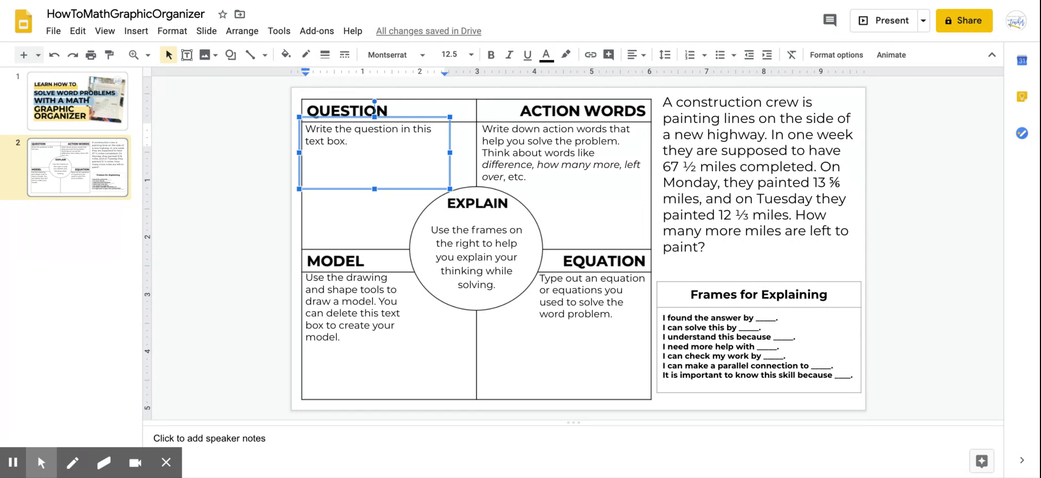
{"action": "triple_click", "coordinate": [357, 145]}
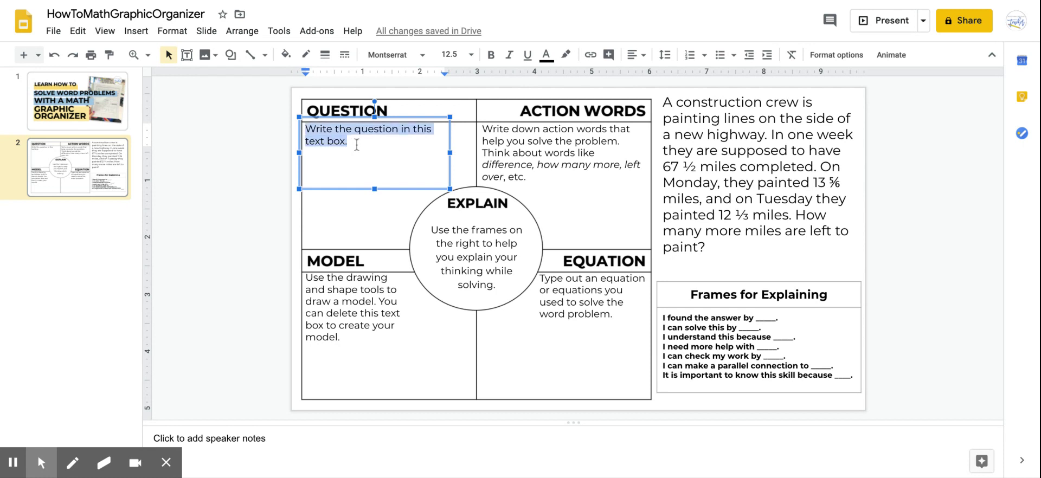
{"action": "type", "text": "How many more mil"}
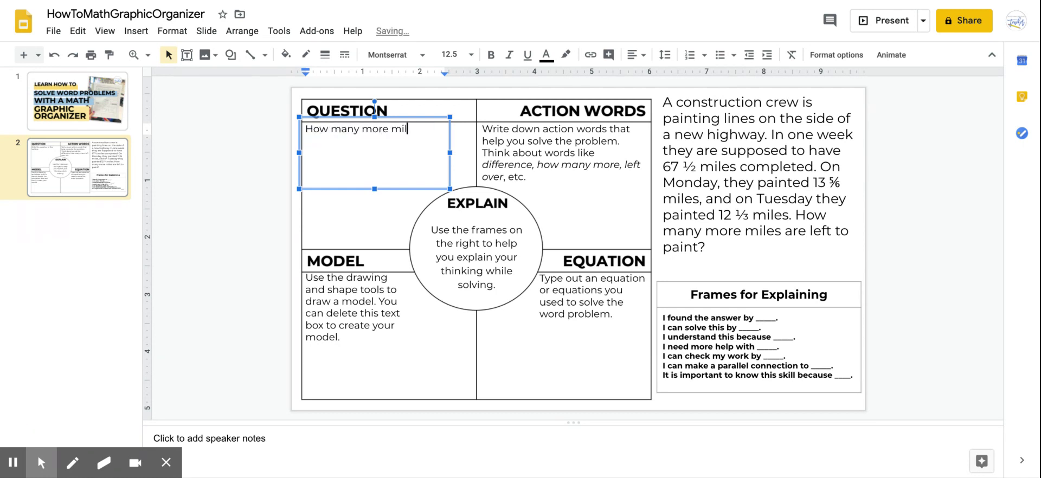
{"action": "type", "text": "es are left to p"}
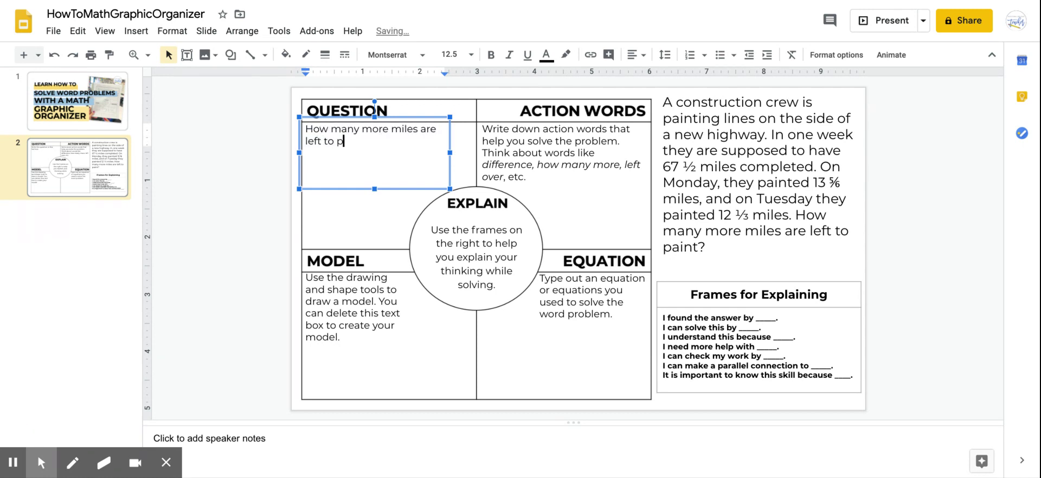
{"action": "type", "text": "aint?"}
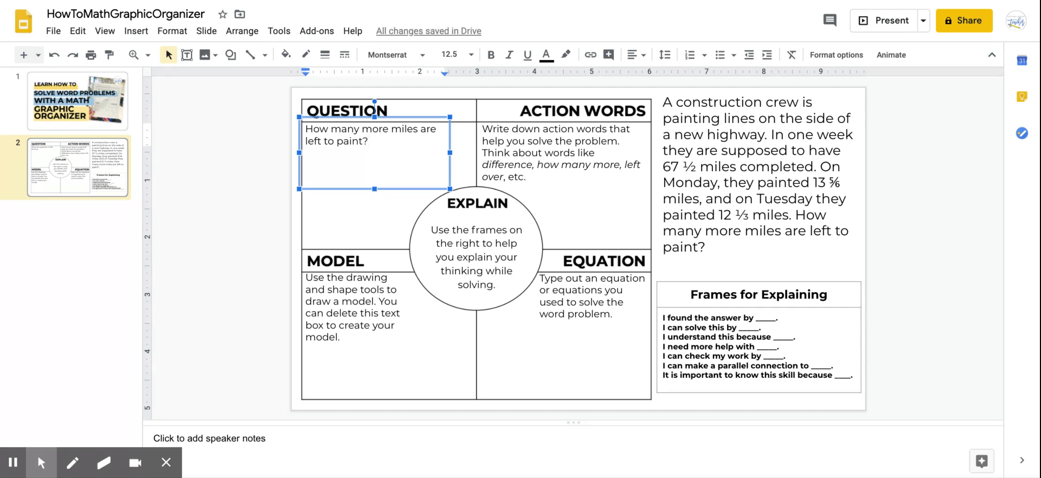
Step: Replace the ACTION WORDS placeholder text with "completed, how many more, left" in lowercase
{"action": "left_click", "coordinate": [536, 179]}
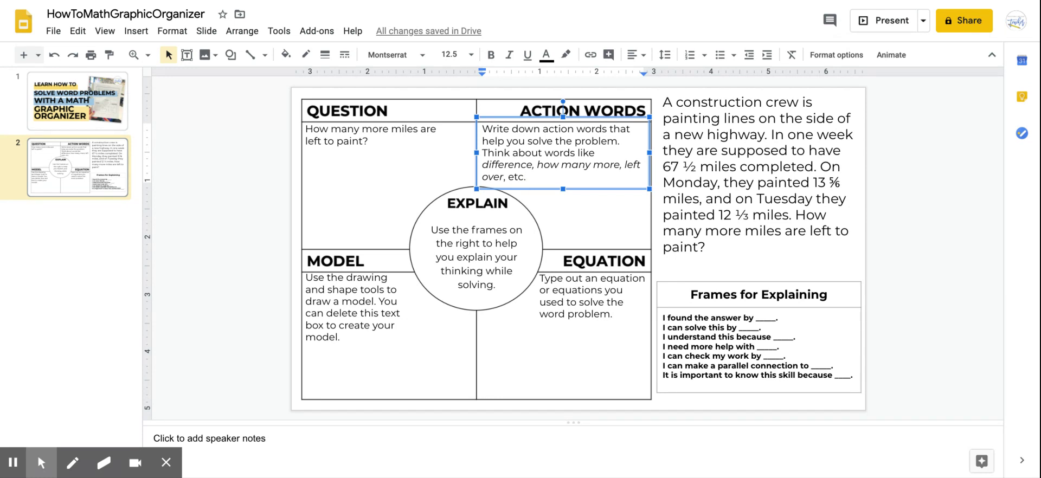
{"action": "key", "text": "shift+Up"}
{"action": "key", "text": "shift+Up"}
{"action": "key", "text": "shift+Up"}
{"action": "key", "text": "shift+Up"}
{"action": "key", "text": "shift+Home"}
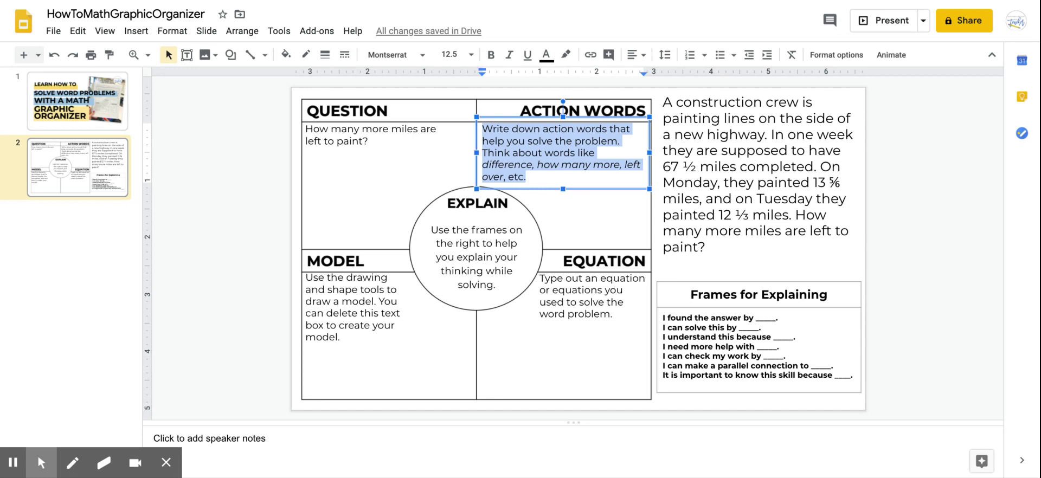
{"action": "type", "text": "completed, "}
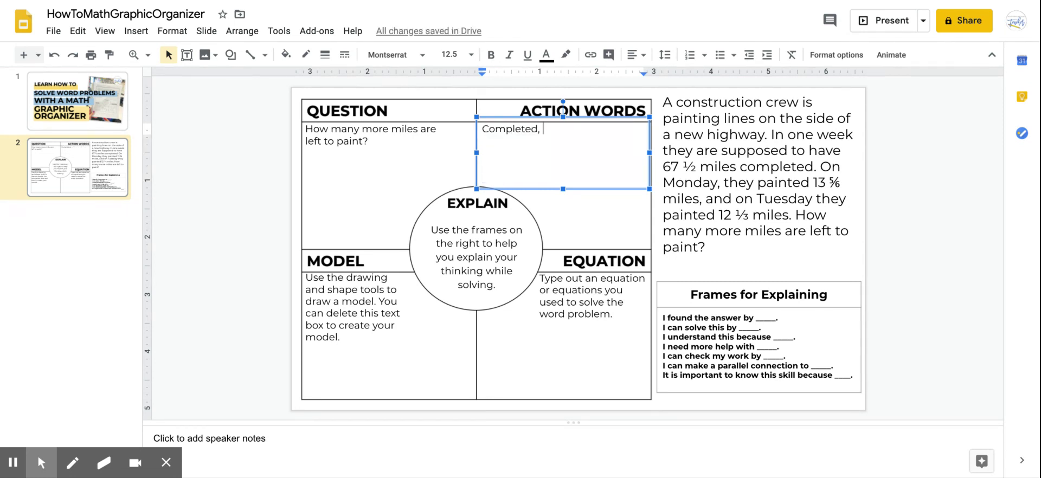
{"action": "type", "text": "how man"}
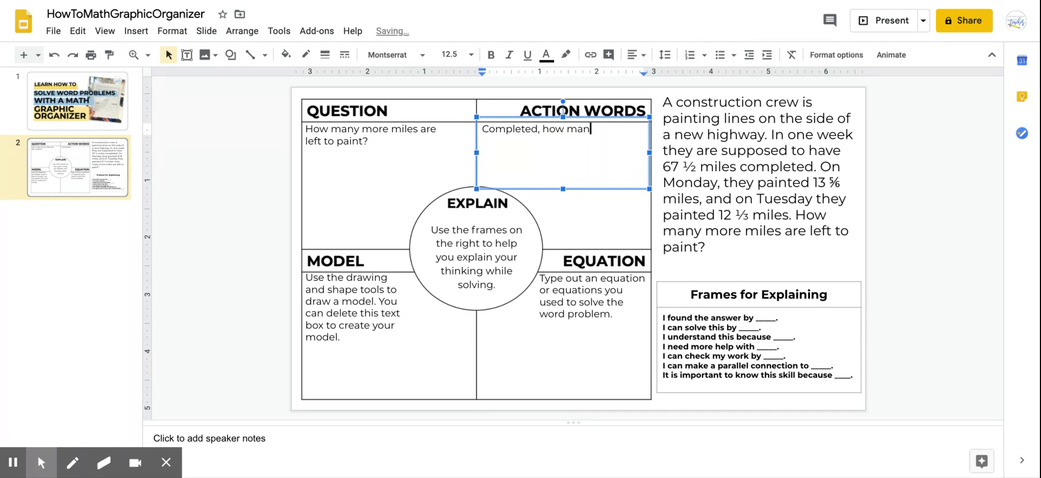
{"action": "type", "text": "y more, left"}
{"action": "key", "text": "BackSpace"}
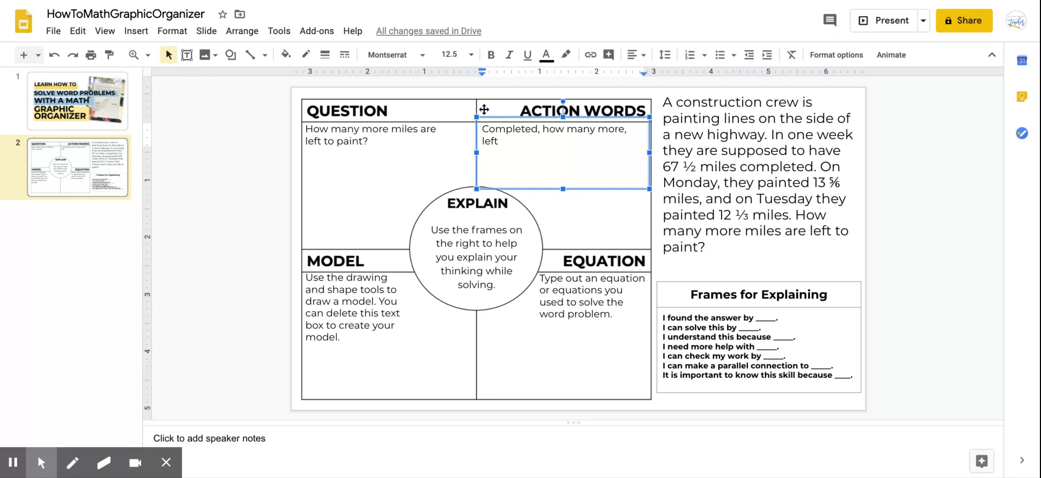
{"action": "left_click", "coordinate": [487, 128]}
{"action": "key", "text": "BackSpace"}
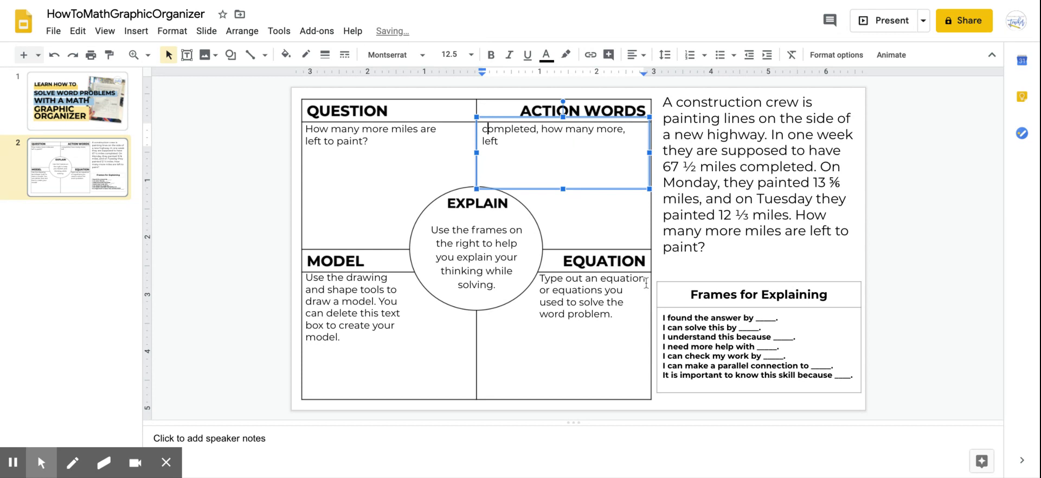
Step: Delete the placeholder text box in the MODEL section to make room for a drawn model
{"action": "left_click", "coordinate": [598, 302]}
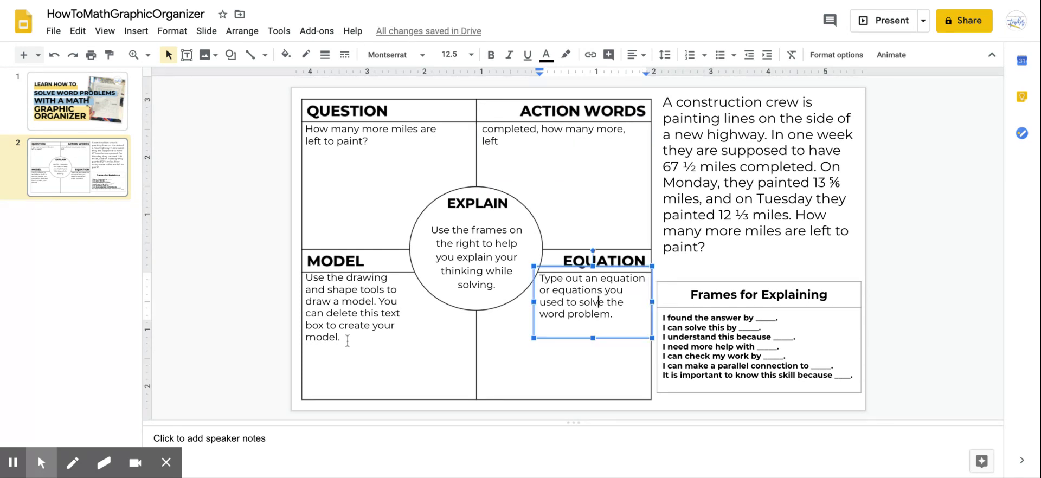
{"action": "left_click", "coordinate": [347, 341]}
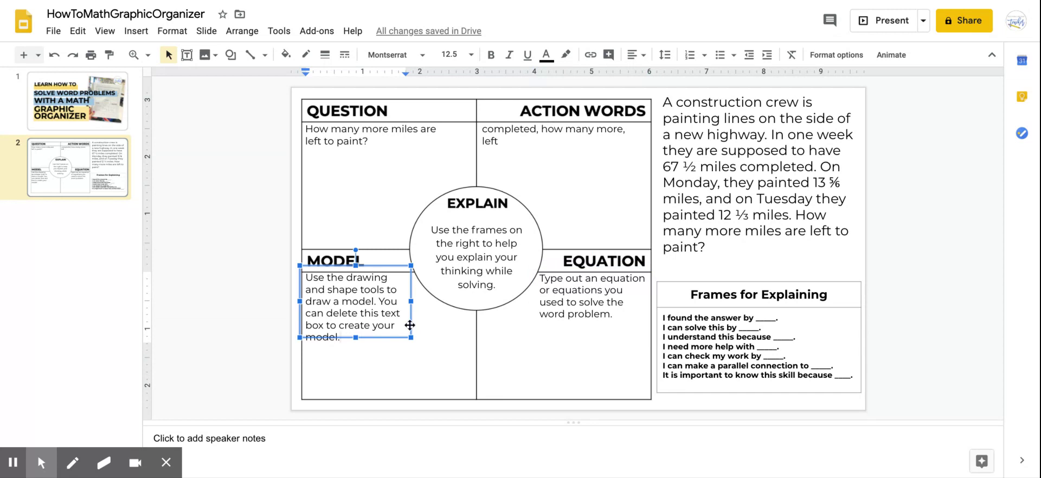
{"action": "left_click", "coordinate": [410, 326]}
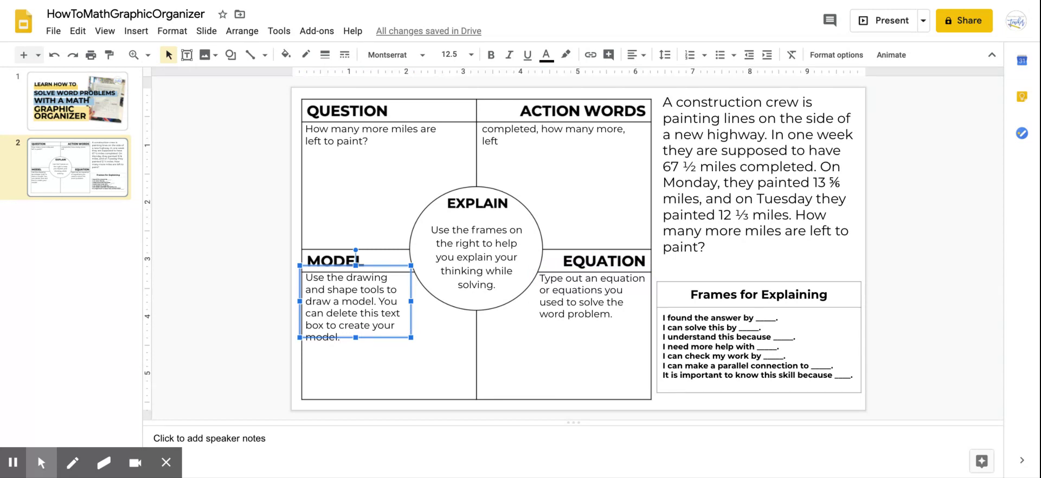
{"action": "key", "text": "Delete"}
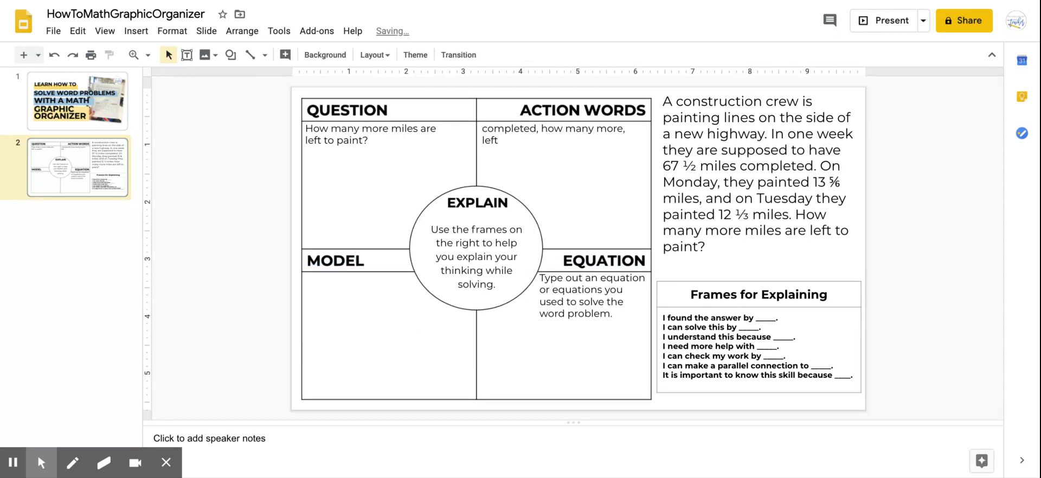
Step: Add a small circle shape in the upper part of the MODEL section
{"action": "left_click", "coordinate": [230, 55]}
{"action": "mouse_move", "coordinate": [287, 77]}
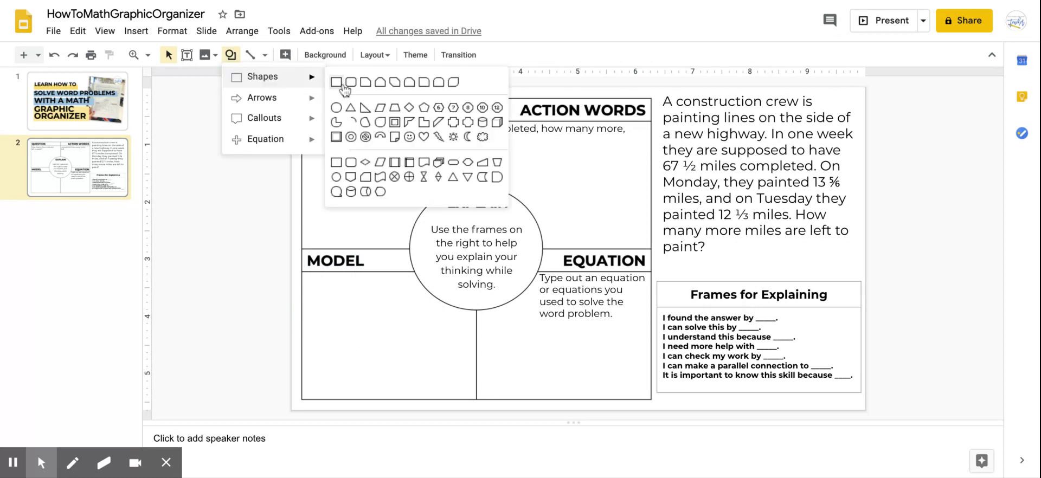
{"action": "left_click", "coordinate": [336, 107]}
{"action": "left_click", "coordinate": [319, 292]}
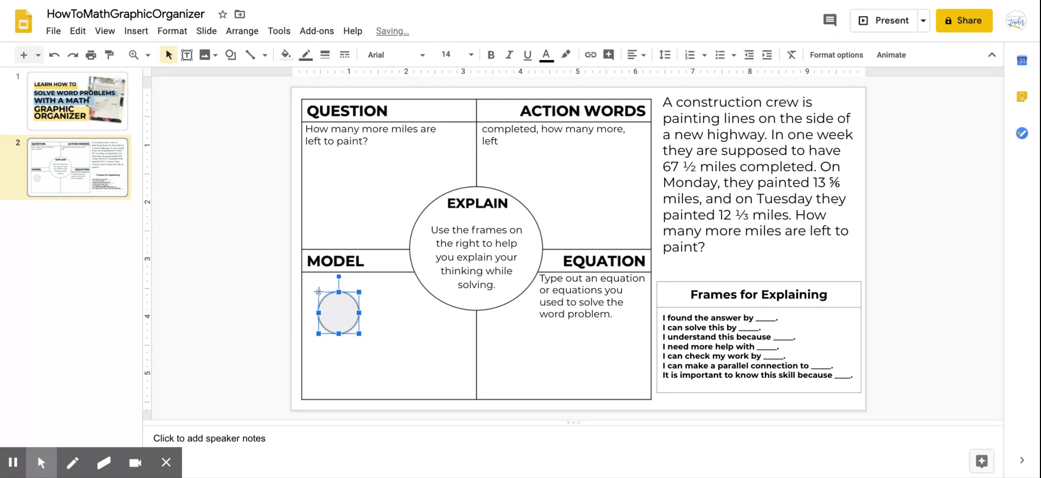
Step: Draw a small rectangle below the circle in the MODEL section, about twice as wide as it is tall
{"action": "left_click", "coordinate": [230, 54]}
{"action": "mouse_move", "coordinate": [288, 77]}
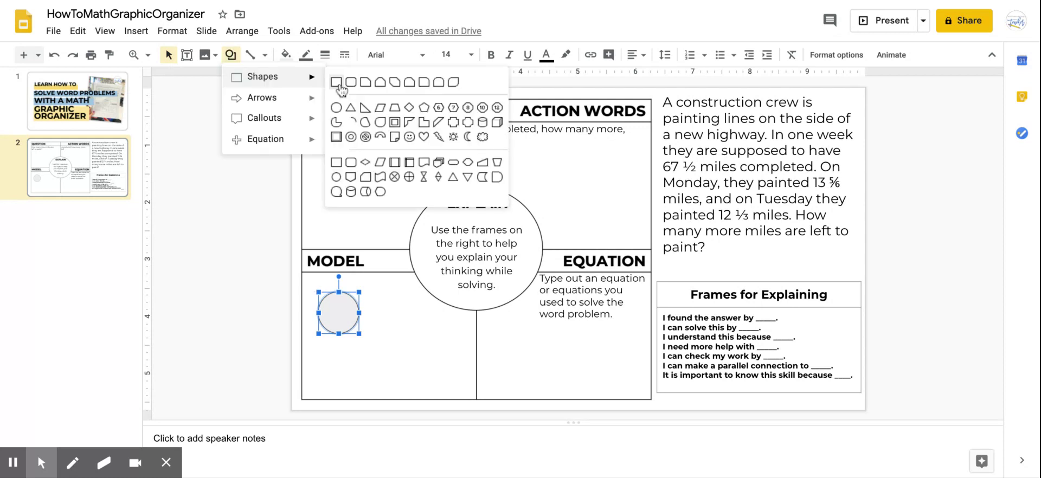
{"action": "left_click", "coordinate": [339, 84]}
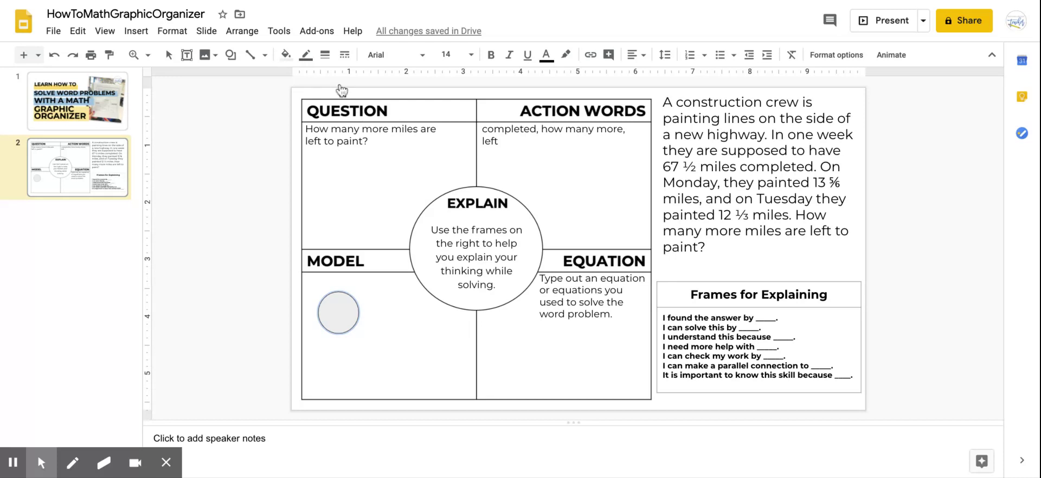
{"action": "left_click_drag", "start_coordinate": [313, 349], "coordinate": [381, 380]}
{"action": "left_click", "coordinate": [258, 303]}
Step: Insert a 2 by 2 table, shrink it and place it beside the shapes in the MODEL section
{"action": "left_click", "coordinate": [136, 30]}
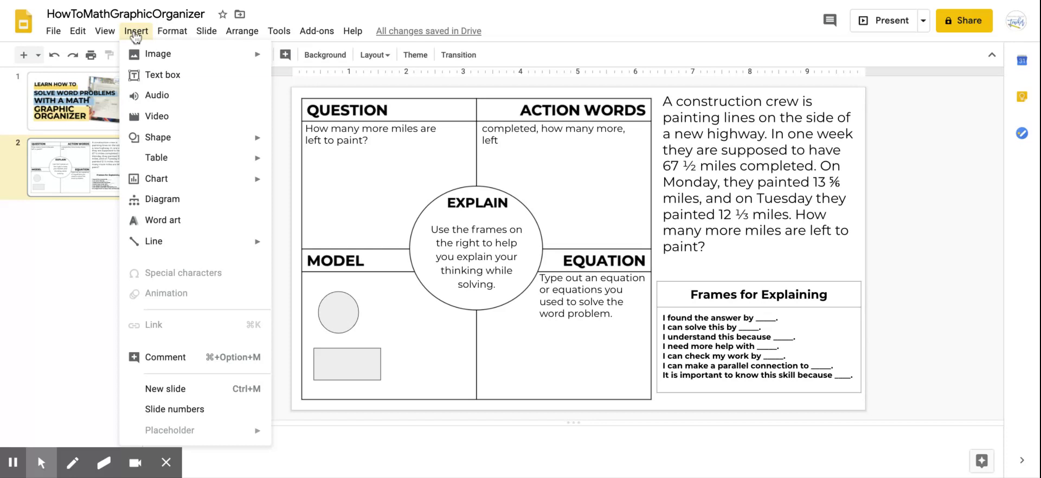
{"action": "left_click", "coordinate": [287, 163]}
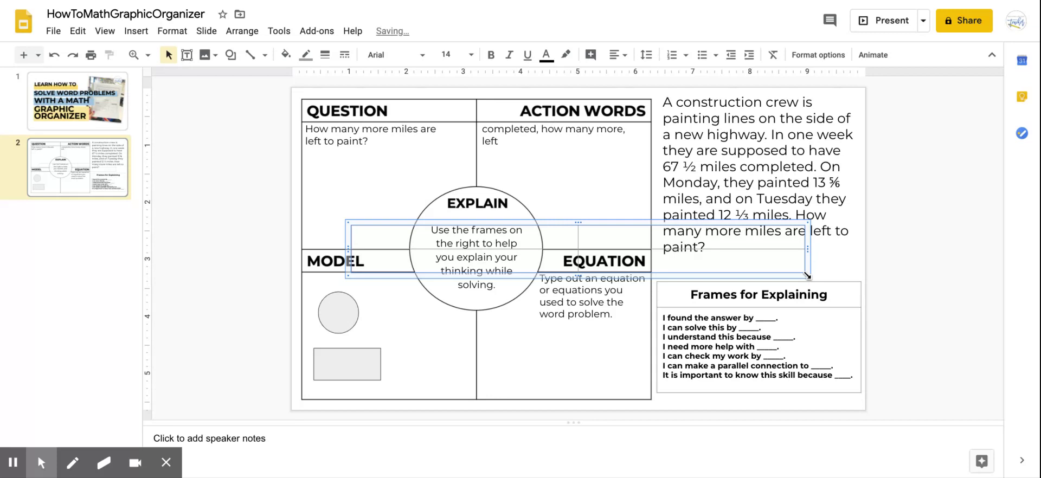
{"action": "left_click_drag", "start_coordinate": [807, 275], "coordinate": [404, 340]}
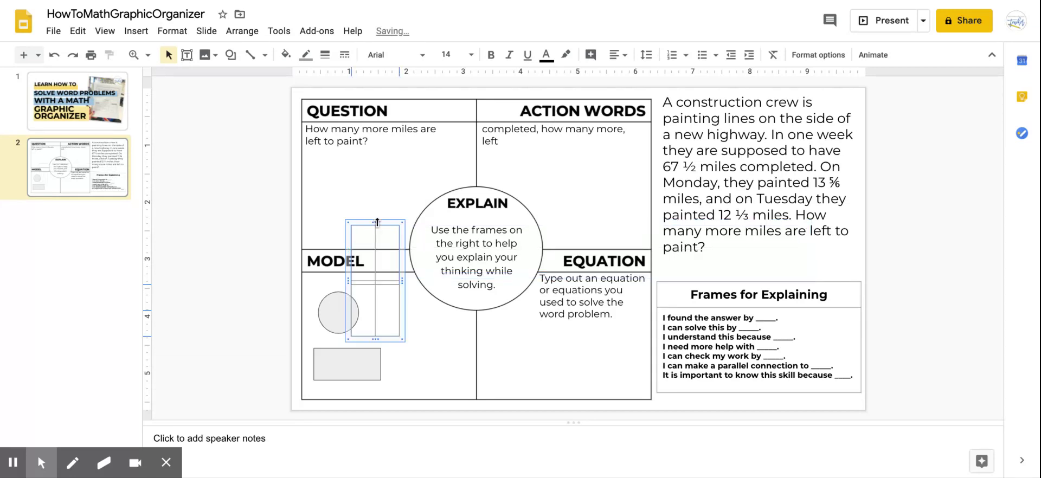
{"action": "left_click_drag", "start_coordinate": [376, 222], "coordinate": [450, 340]}
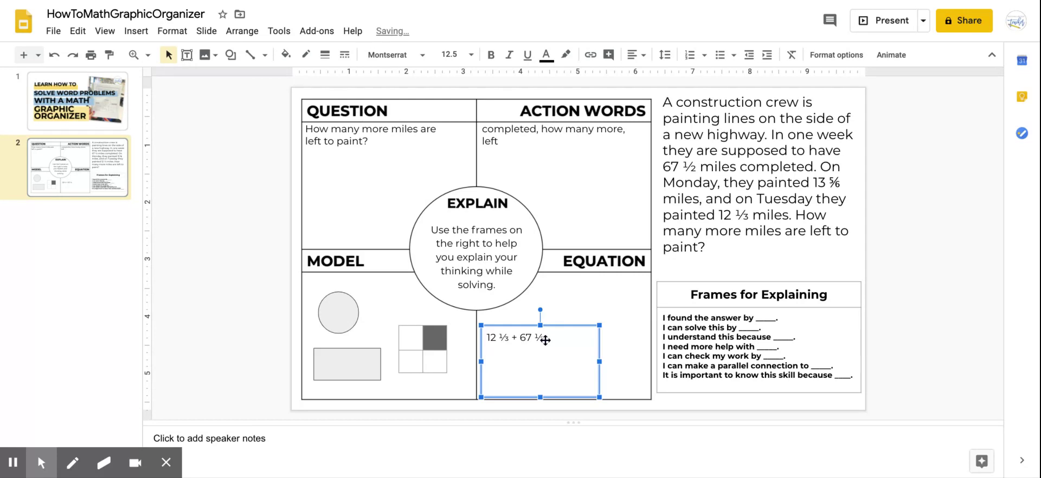
Step: Replace the EXPLAIN placeholder in the central circle with the sentence frame "I found the answer by _____."
{"action": "left_click", "coordinate": [477, 230]}
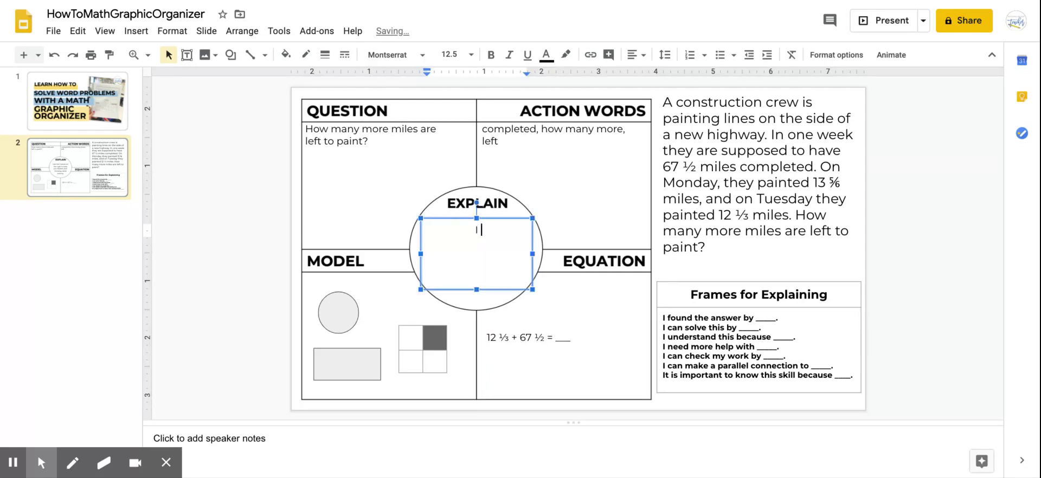
{"action": "type", "text": "I found "}
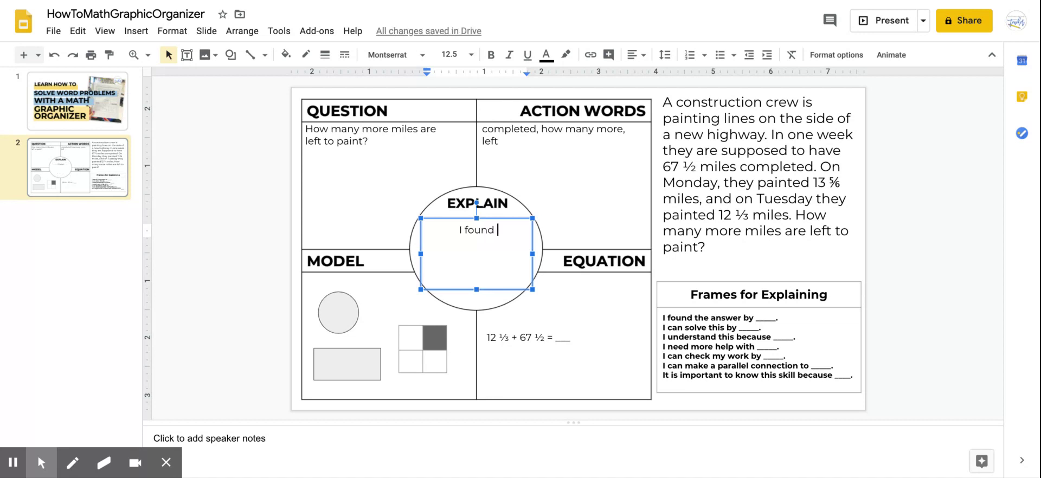
{"action": "type", "text": "the answer by "}
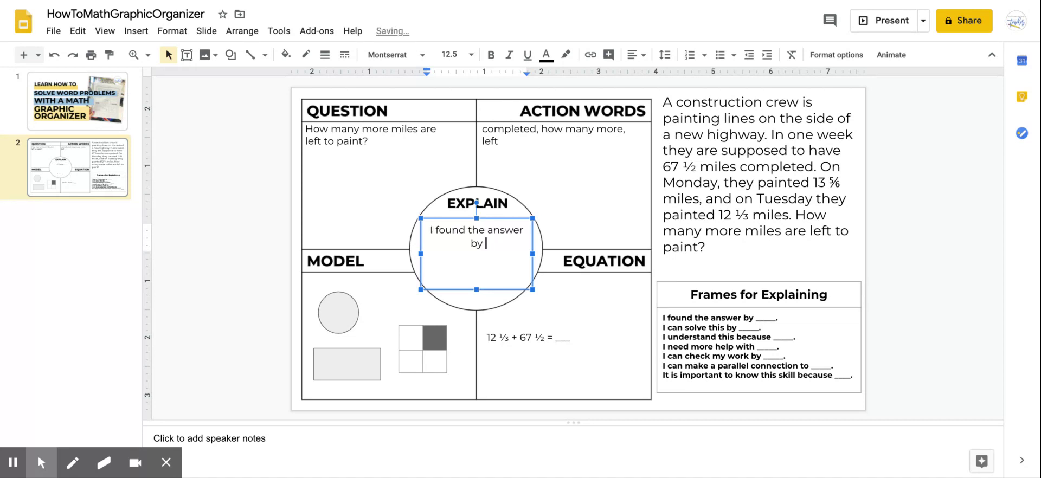
{"action": "type", "text": "_____"}
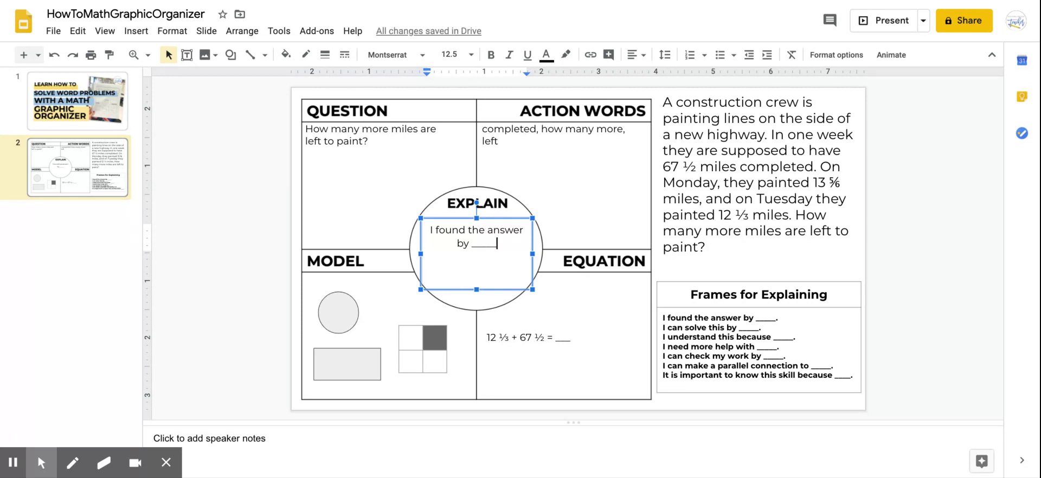
{"action": "type", "text": "."}
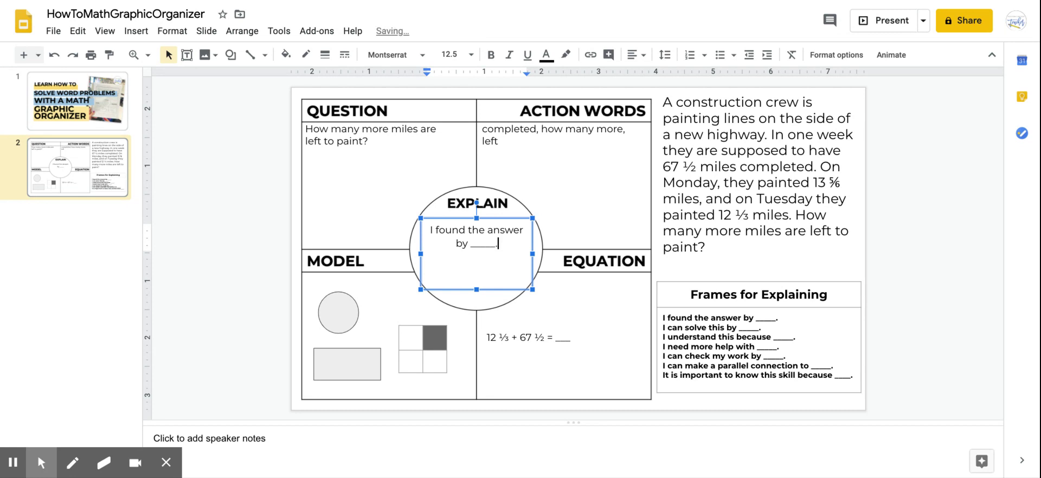